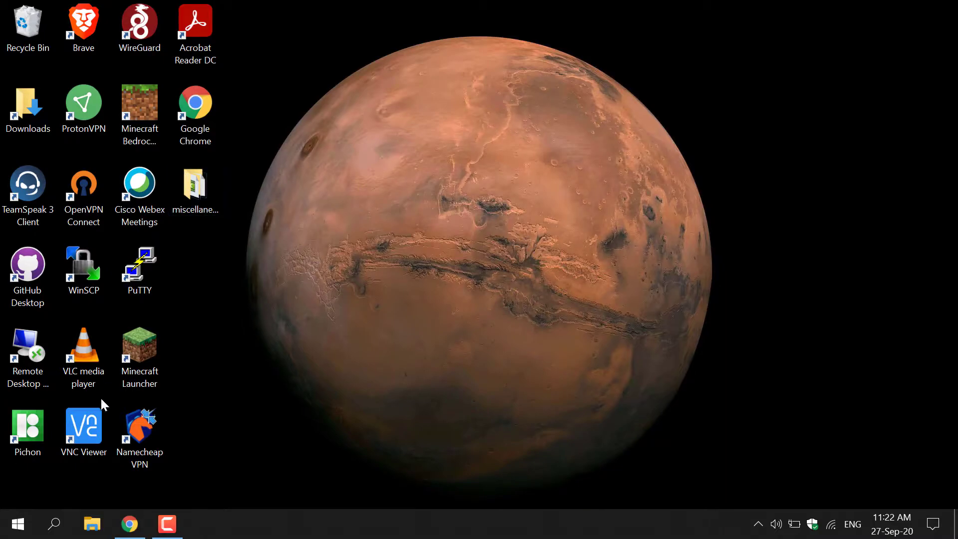
Restore the Chrome window showing the French Apple Watch Series 6 page
{"action": "left_click", "coordinate": [129, 524]}
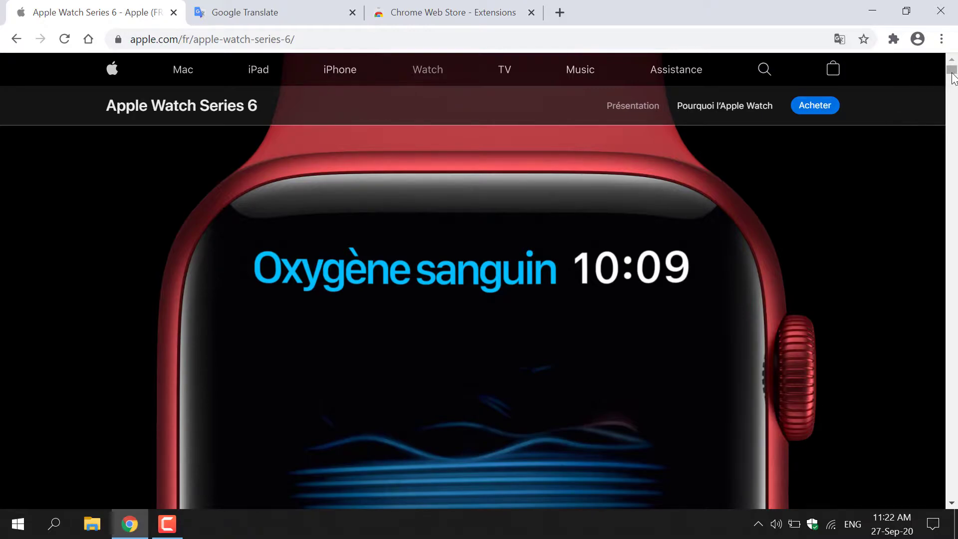
Scroll down to the 'La santé du futur' paragraph and open the page's context menu
{"action": "mouse_move", "coordinate": [953, 75]}
{"action": "left_mouse_down"}
{"action": "mouse_move", "coordinate": [955, 98]}
{"action": "mouse_move", "coordinate": [954, 89]}
{"action": "left_mouse_up"}
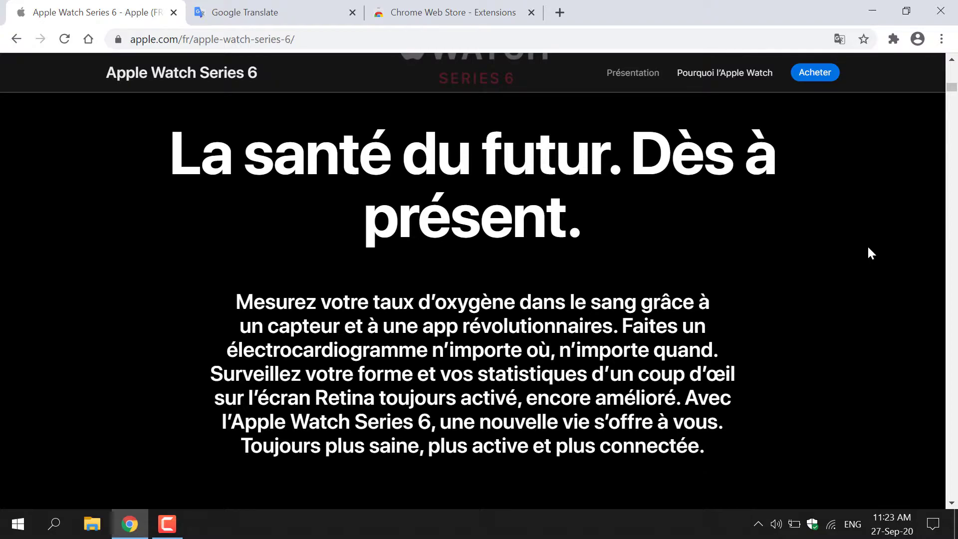
{"action": "right_click", "coordinate": [769, 293]}
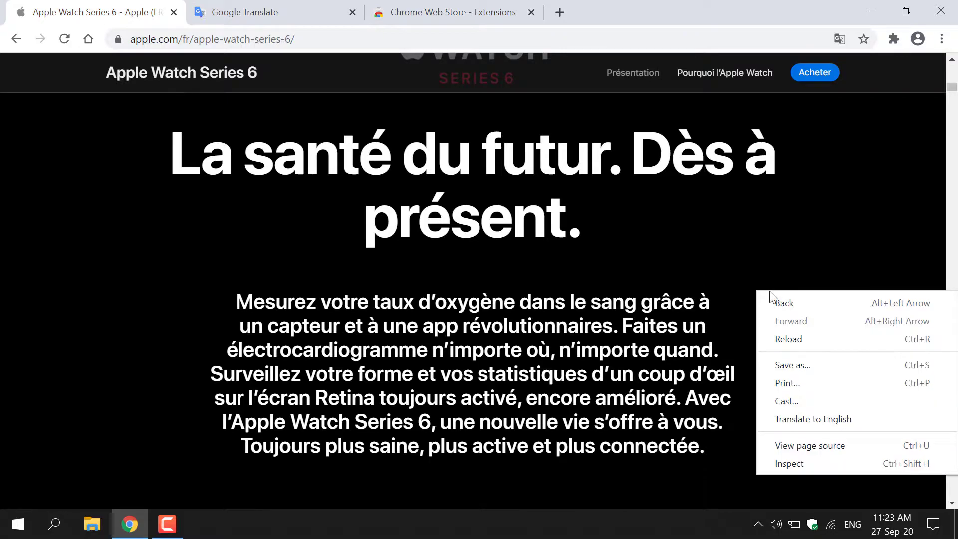
Translate the Apple Watch page into English, dismiss the translate bubble, then go to Google Translate
{"action": "left_click", "coordinate": [873, 419]}
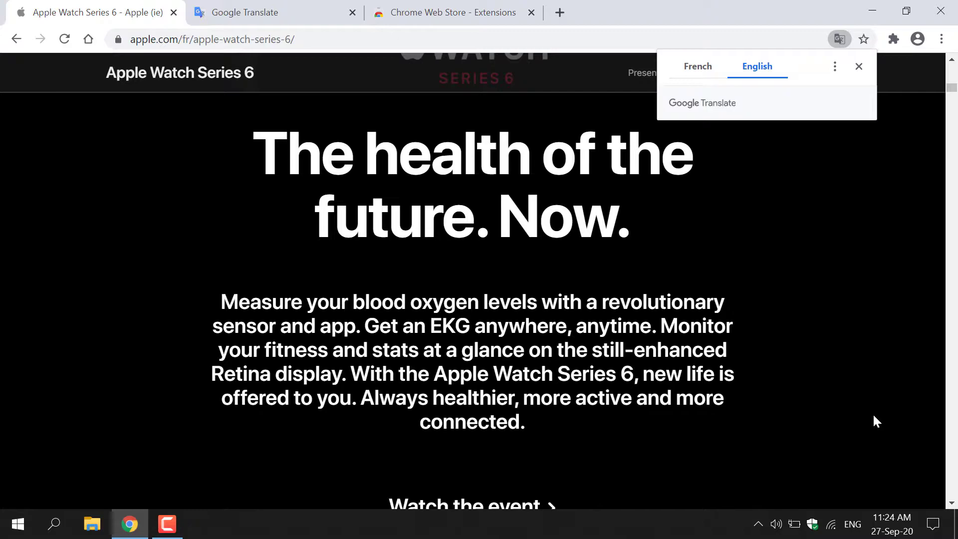
{"action": "left_click", "coordinate": [859, 66]}
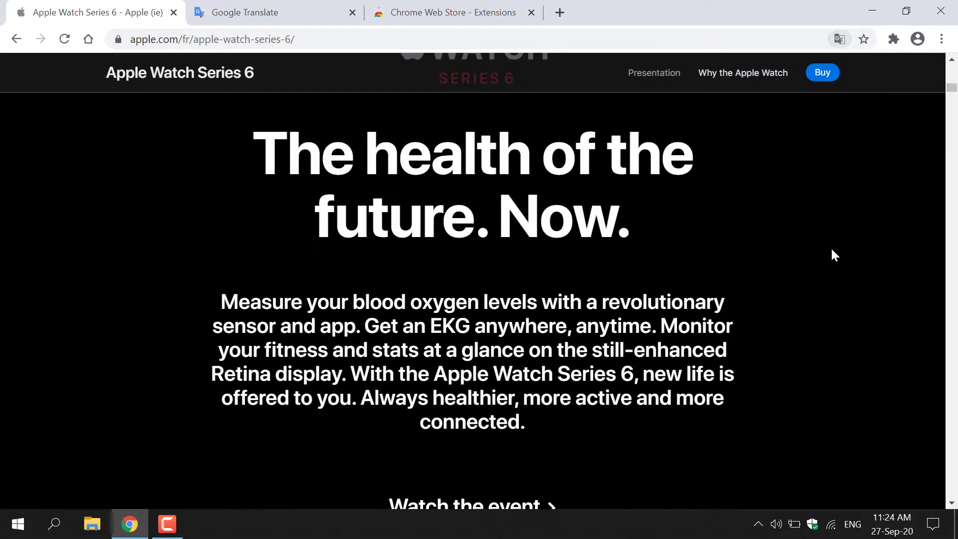
{"action": "left_click_drag", "start_coordinate": [526, 423], "coordinate": [254, 150]}
{"action": "left_click", "coordinate": [802, 320]}
{"action": "left_click", "coordinate": [280, 15]}
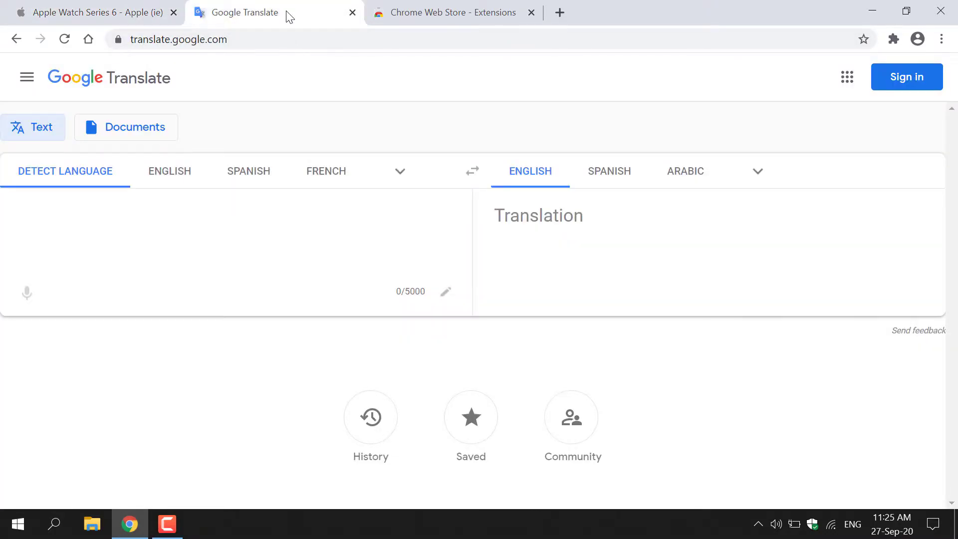
Leave Google Translate and return to the English 'The health of the future. Now.' page
{"action": "double_click", "coordinate": [322, 39]}
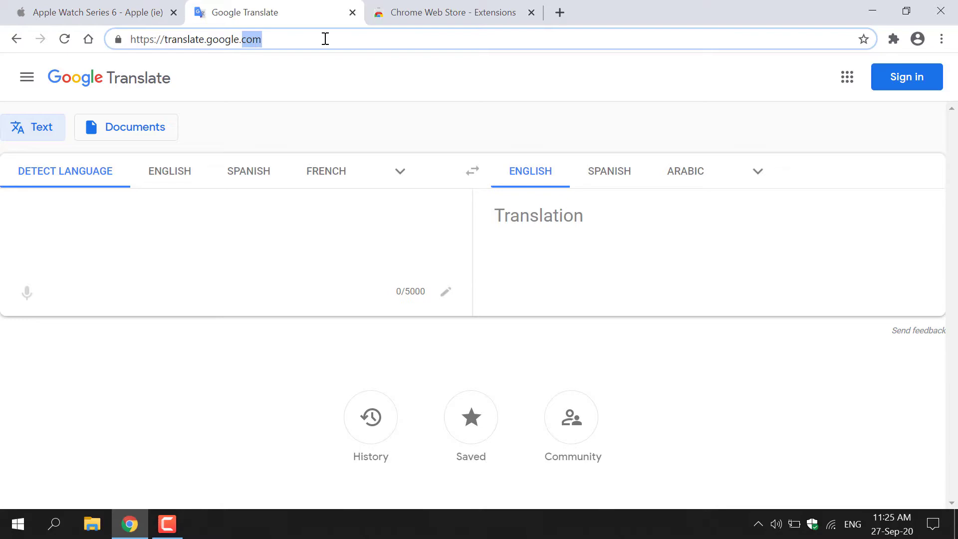
{"action": "left_click", "coordinate": [325, 39]}
{"action": "left_click", "coordinate": [338, 82]}
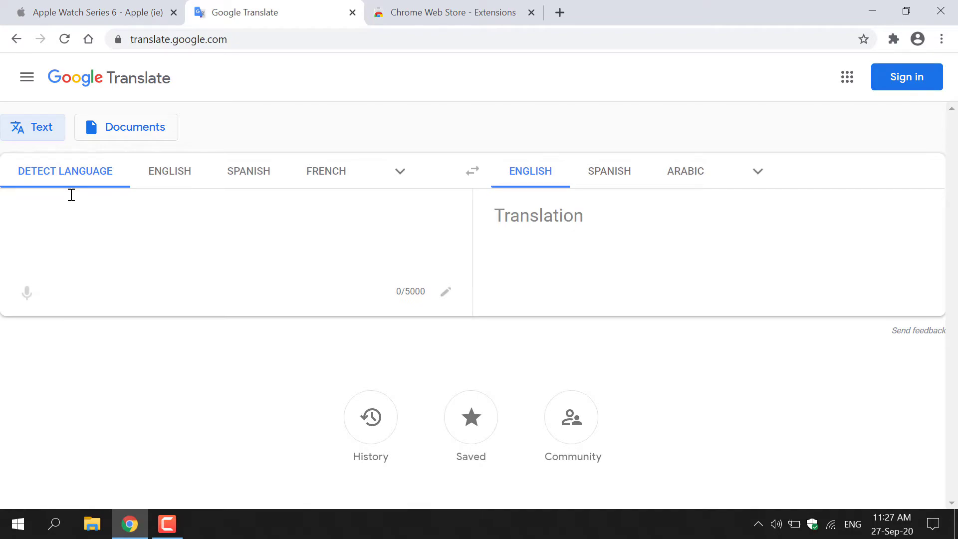
{"action": "left_click", "coordinate": [56, 14]}
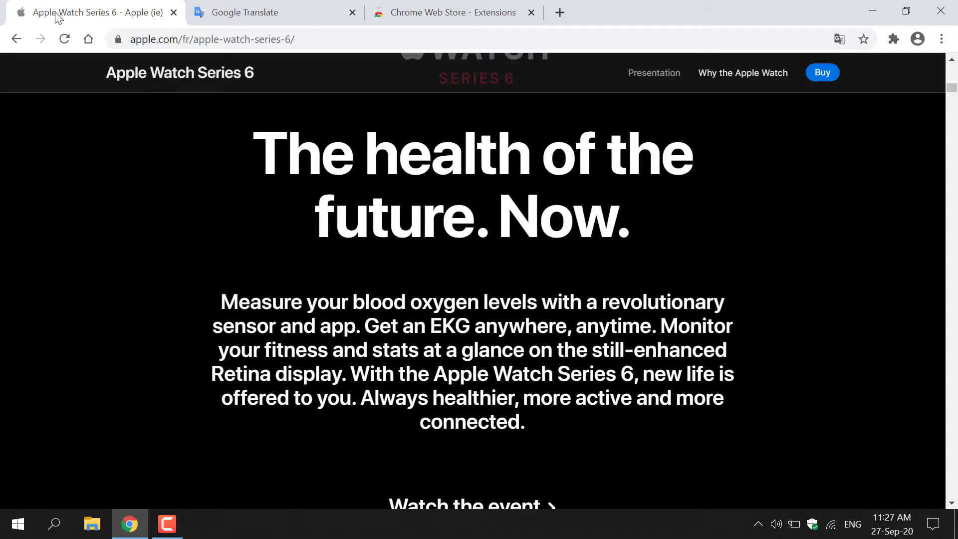
Switch the Apple Watch page back to its original French using the address-bar translate bubble
{"action": "left_click", "coordinate": [839, 38]}
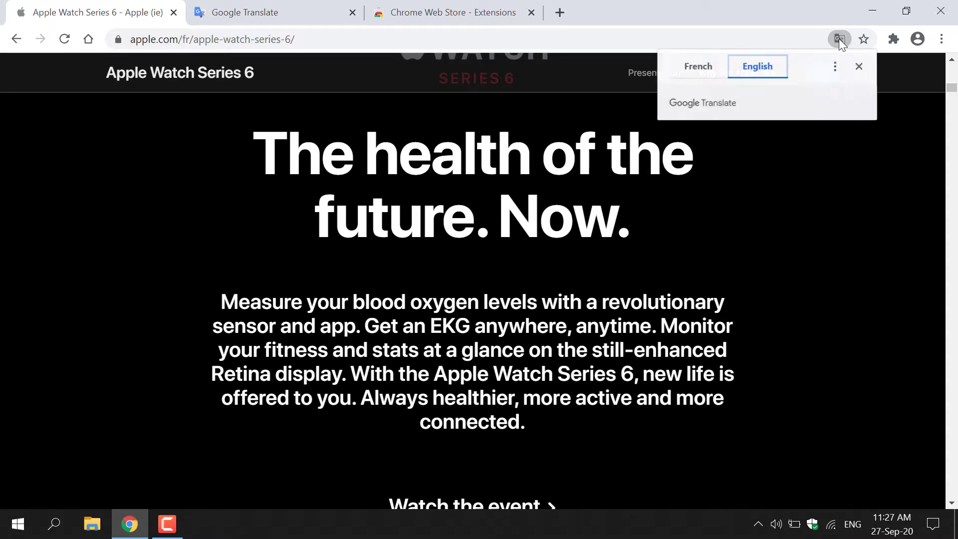
{"action": "left_click", "coordinate": [698, 67]}
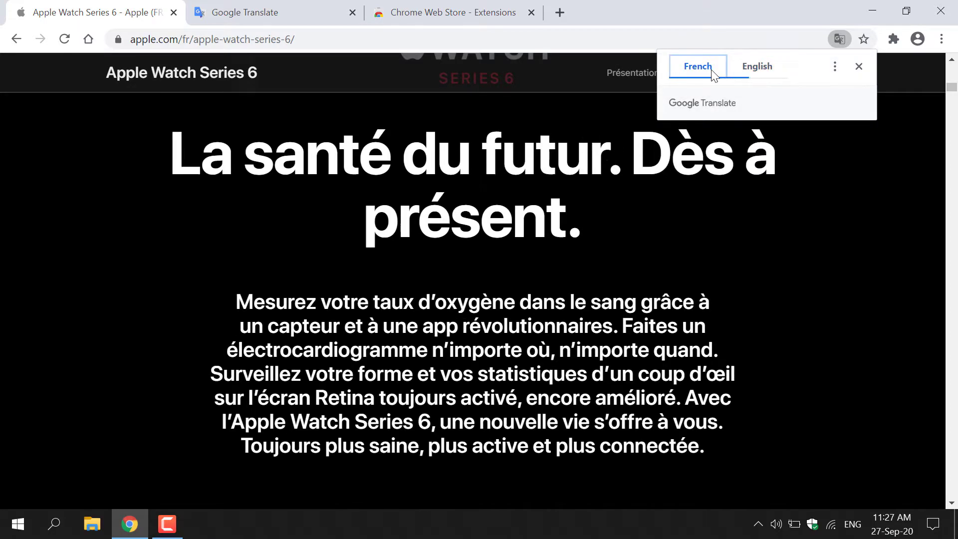
{"action": "left_click", "coordinate": [859, 66]}
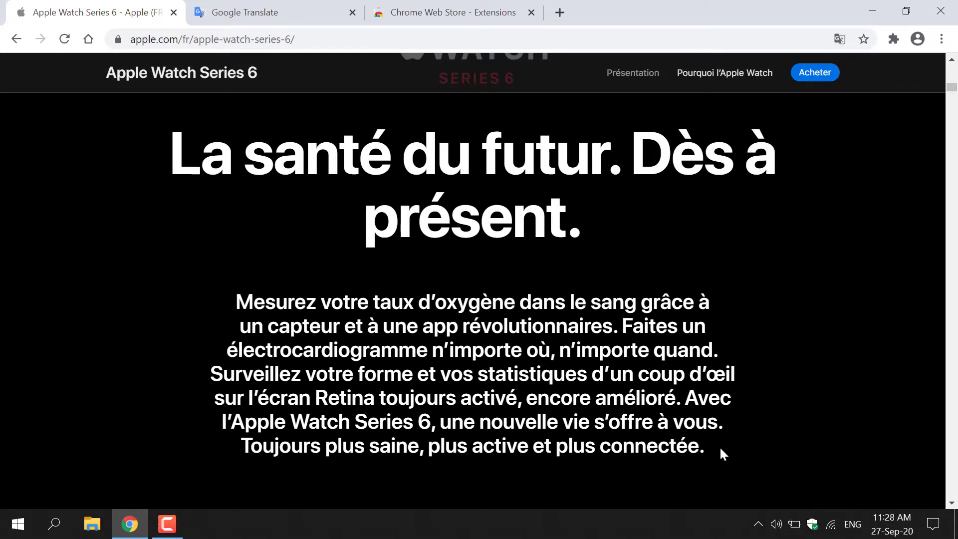
Copy the French 'La santé du futur' heading and paragraph and move to Google Translate
{"action": "left_click_drag", "start_coordinate": [720, 449], "coordinate": [175, 152]}
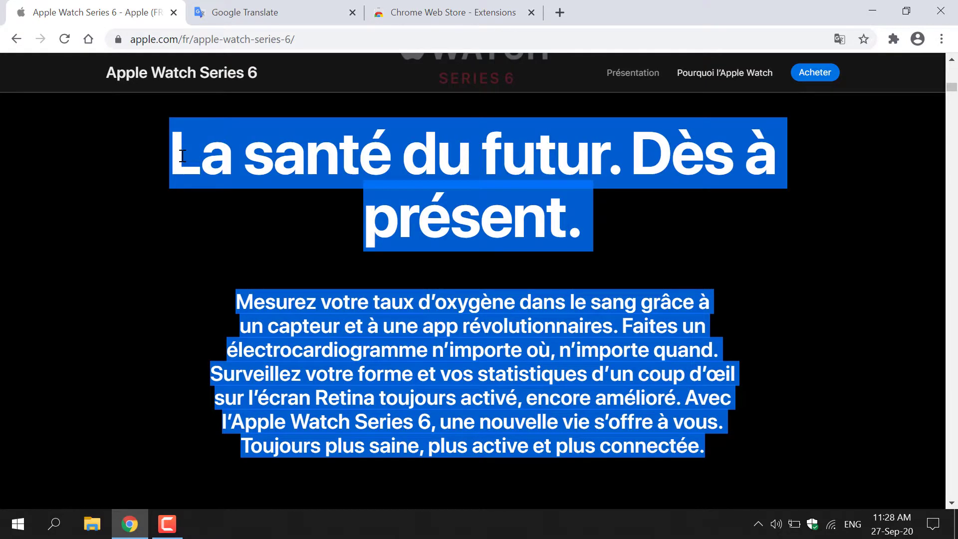
{"action": "right_click", "coordinate": [325, 143]}
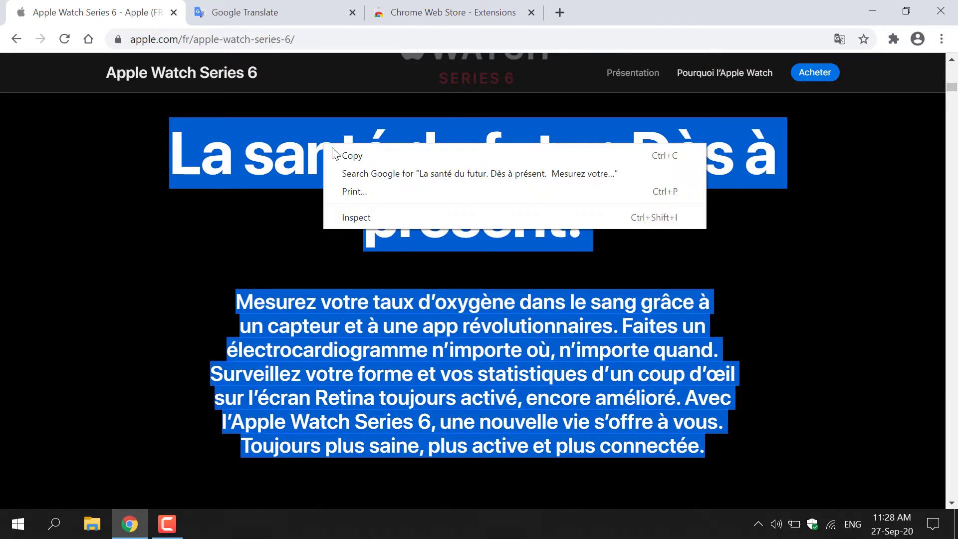
{"action": "left_click", "coordinate": [533, 159]}
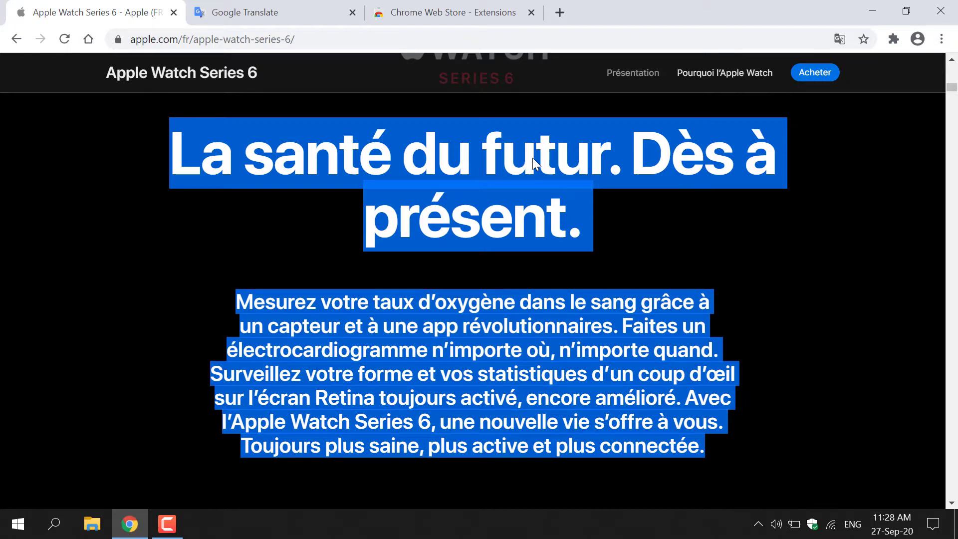
{"action": "left_click", "coordinate": [281, 11]}
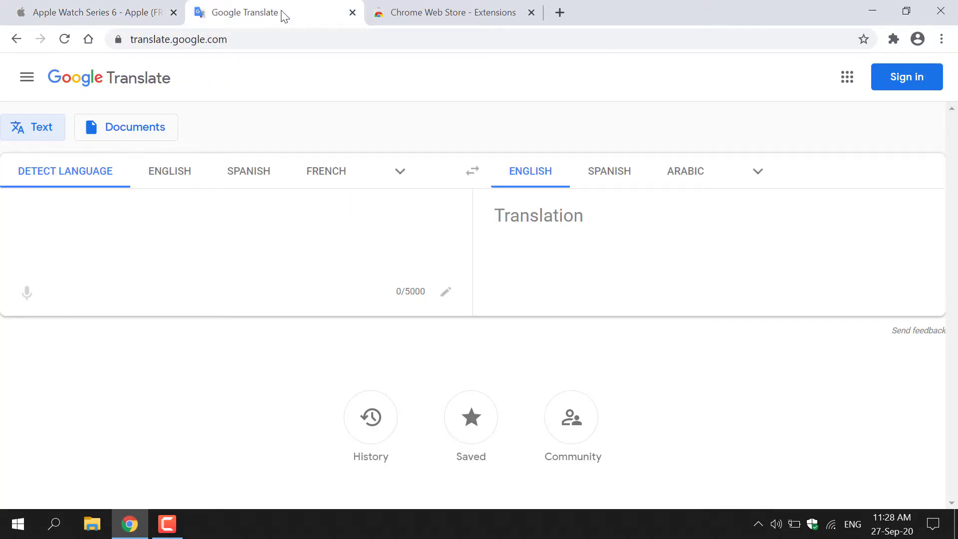
Paste the French text into Google Translate to get the English version, then open Chrome Web Store
{"action": "right_click", "coordinate": [193, 215]}
{"action": "left_click", "coordinate": [253, 329]}
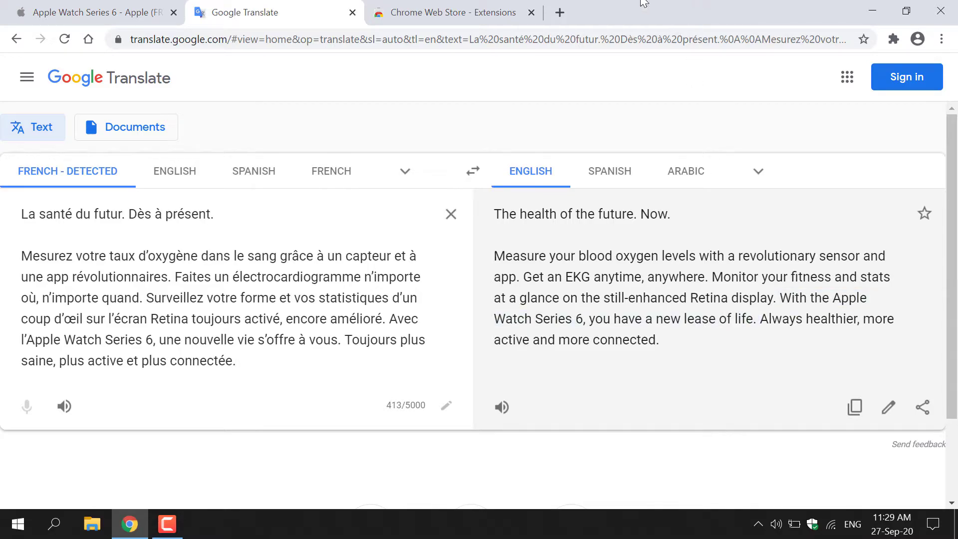
{"action": "left_click", "coordinate": [457, 13]}
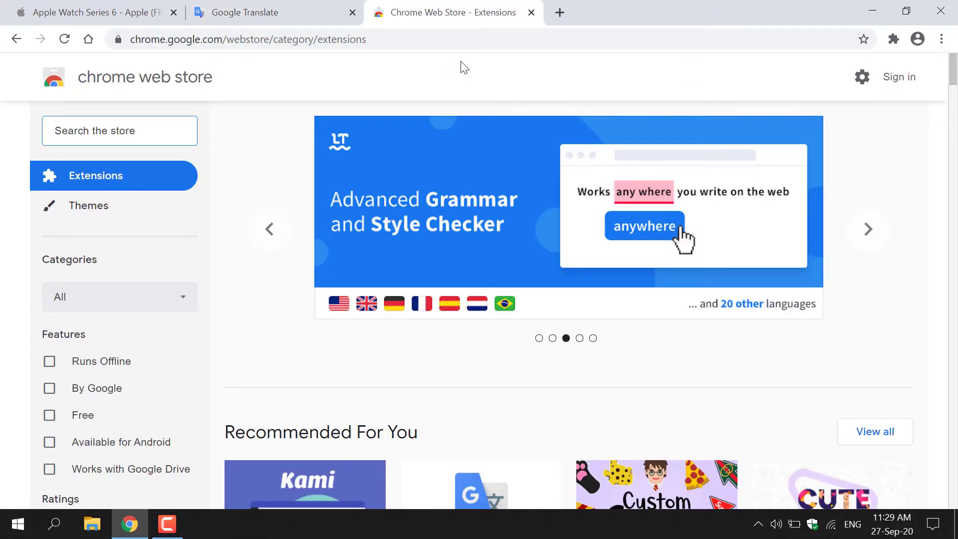
Search the Chrome Web Store for 'google translate' to list the matching extensions
{"action": "left_click", "coordinate": [434, 39]}
{"action": "left_click", "coordinate": [449, 39]}
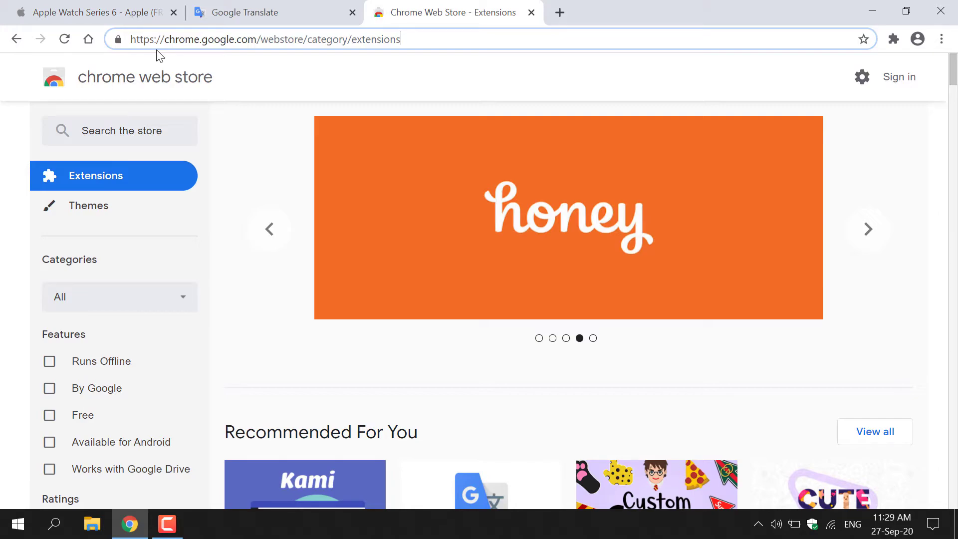
{"action": "left_click", "coordinate": [352, 73]}
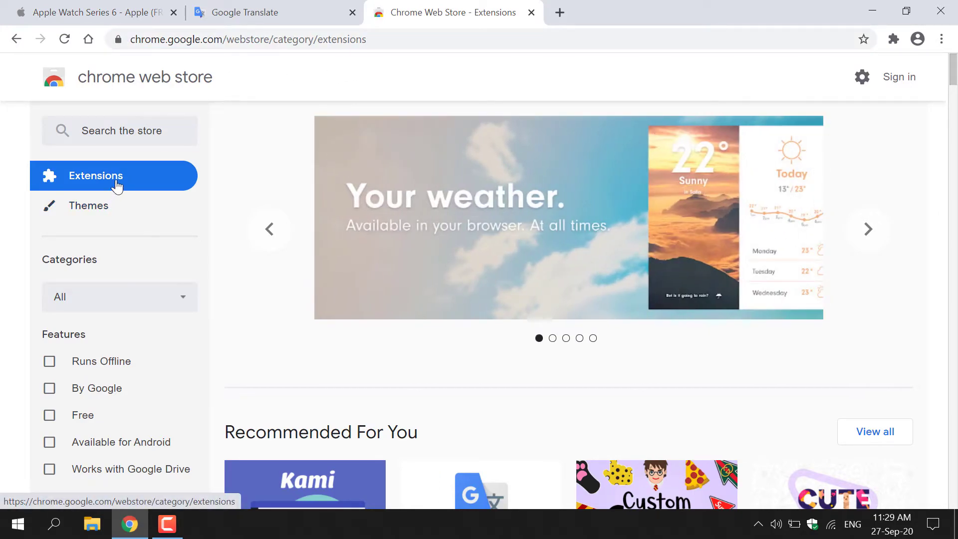
{"action": "left_click", "coordinate": [163, 137]}
{"action": "type", "text": "google translate"}
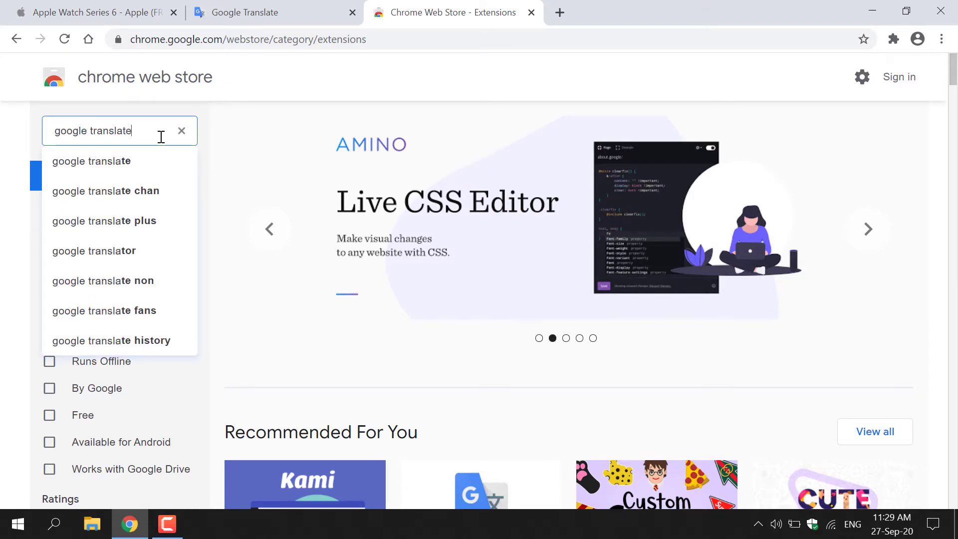
{"action": "key", "text": "Return"}
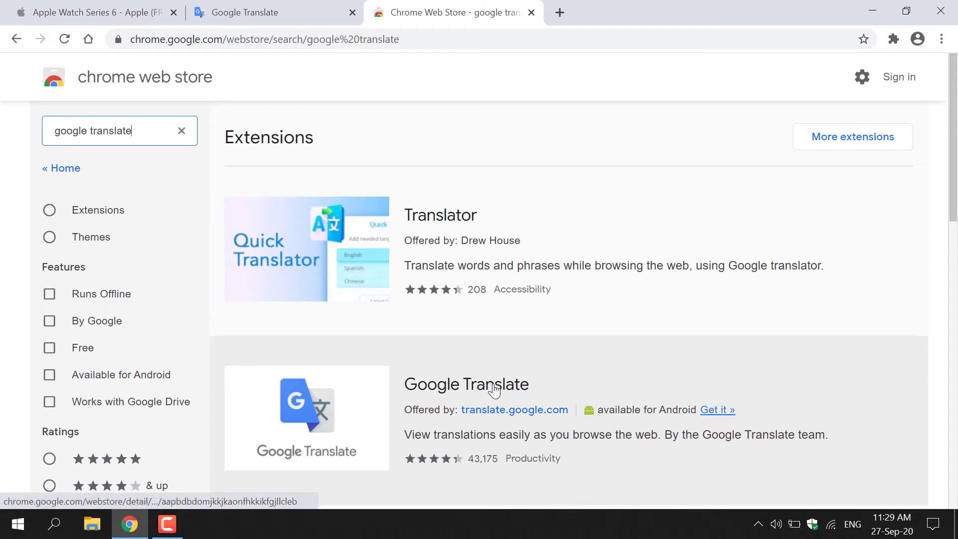
Open the Google Translate extension page and add it to Chrome, confirming the installation
{"action": "left_click", "coordinate": [494, 389]}
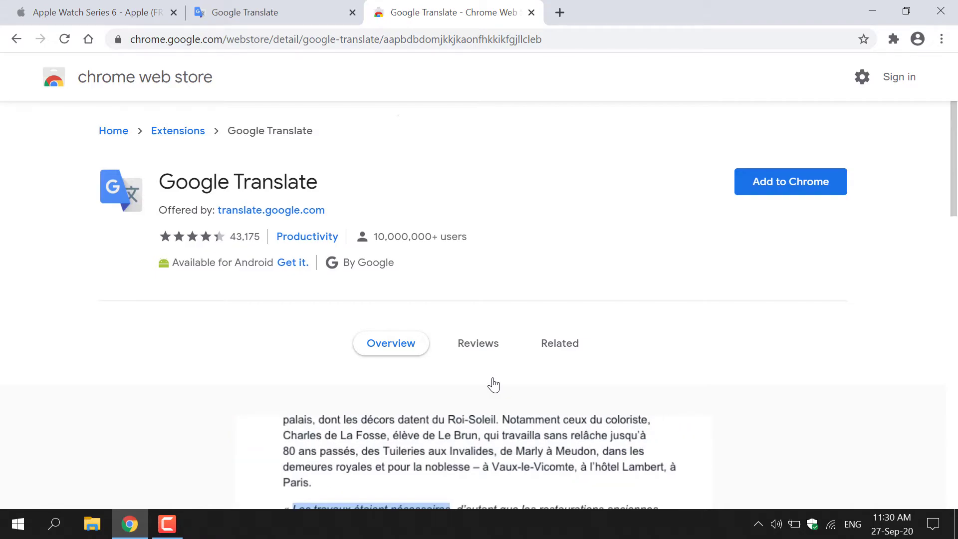
{"action": "left_click", "coordinate": [778, 195]}
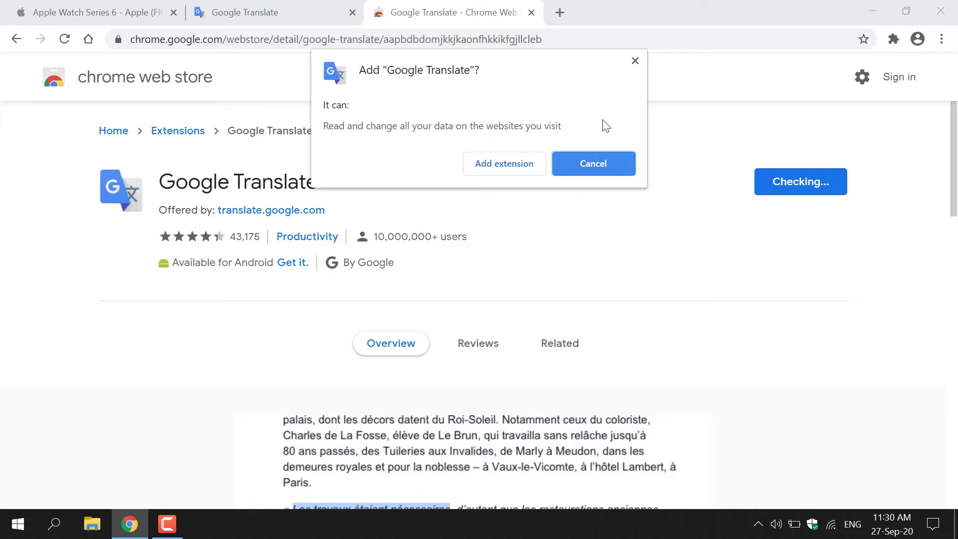
{"action": "left_click", "coordinate": [527, 170]}
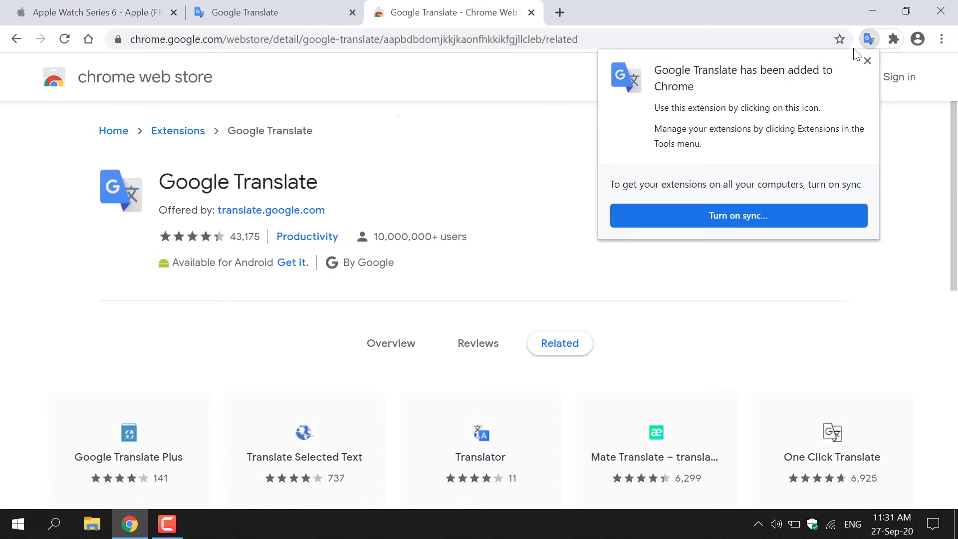
Dismiss the install notice and pin Google Translate from the Extensions menu
{"action": "left_click", "coordinate": [868, 61]}
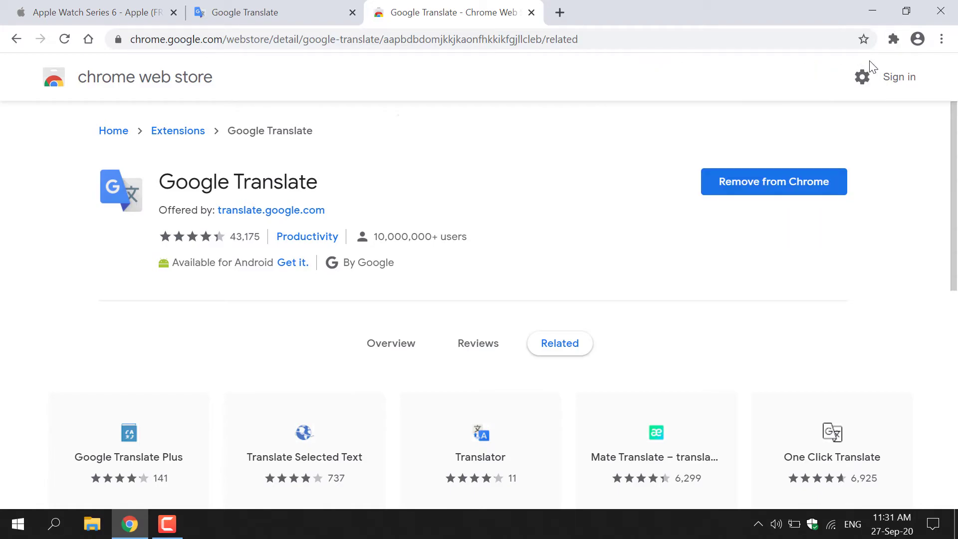
{"action": "left_click", "coordinate": [897, 40]}
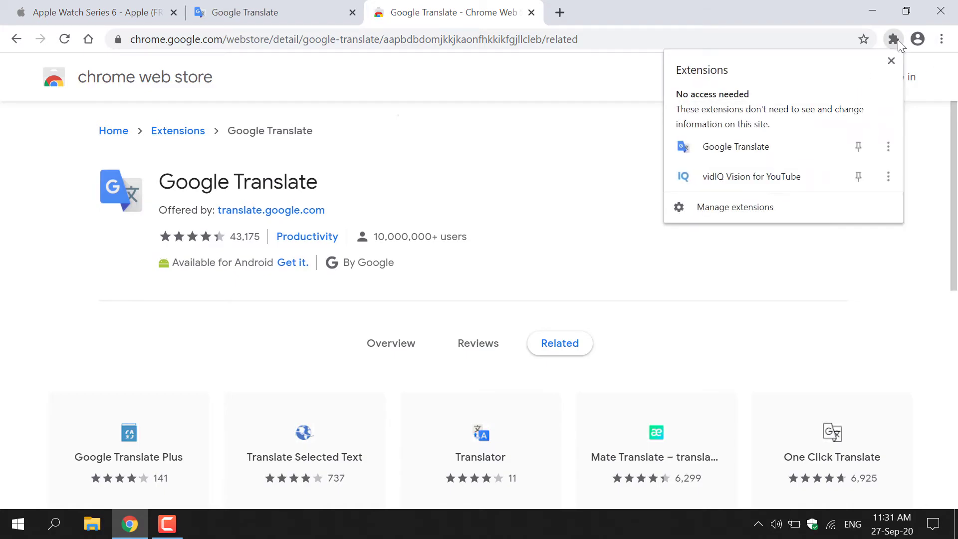
{"action": "left_click", "coordinate": [857, 150]}
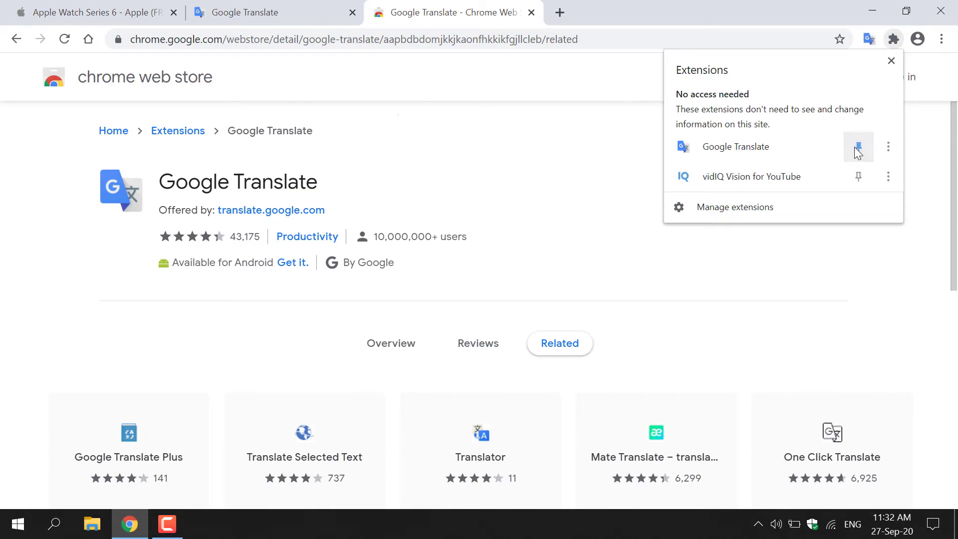
{"action": "left_click", "coordinate": [920, 146]}
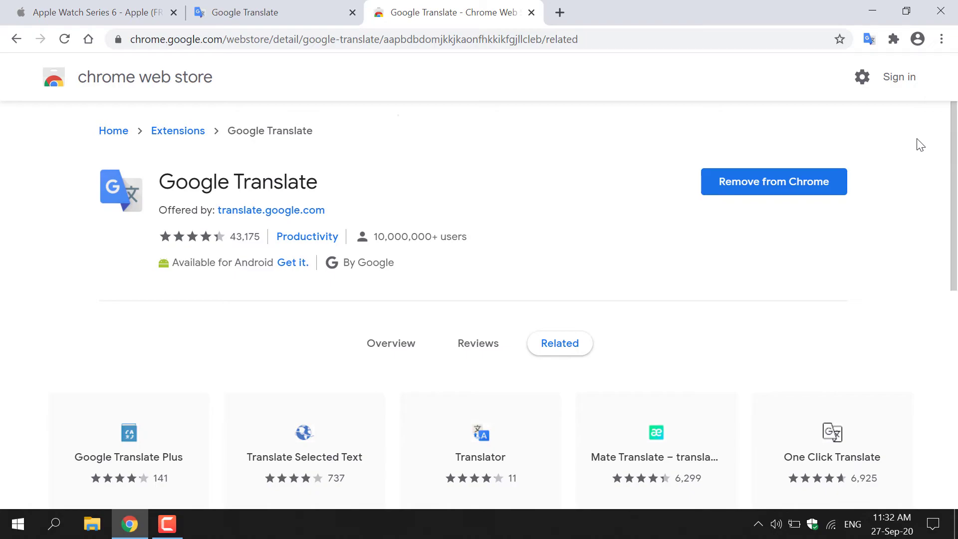
Translate the French phrase 'je suis bien' to English with the pinned Google Translate extension
{"action": "left_click", "coordinate": [869, 40]}
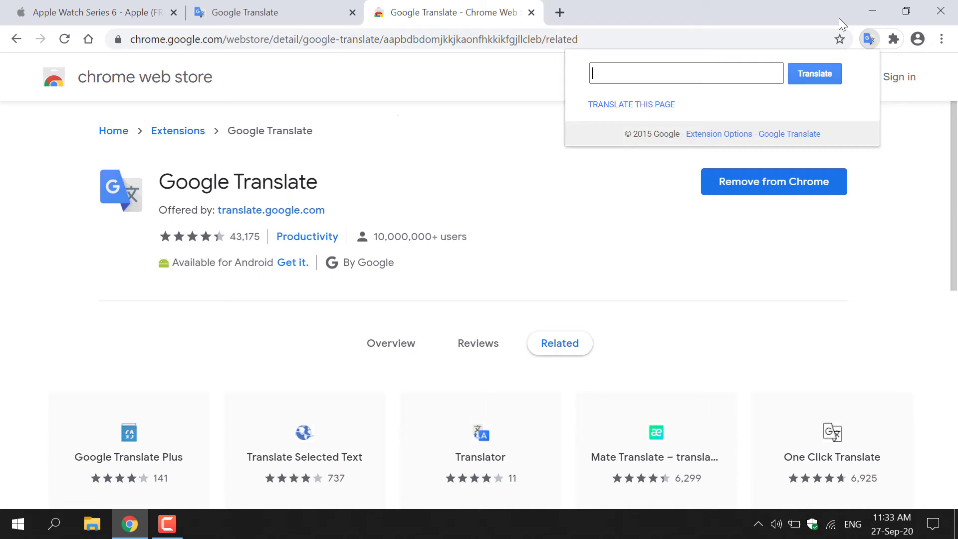
{"action": "type", "text": "je suis bien"}
{"action": "left_click", "coordinate": [818, 78]}
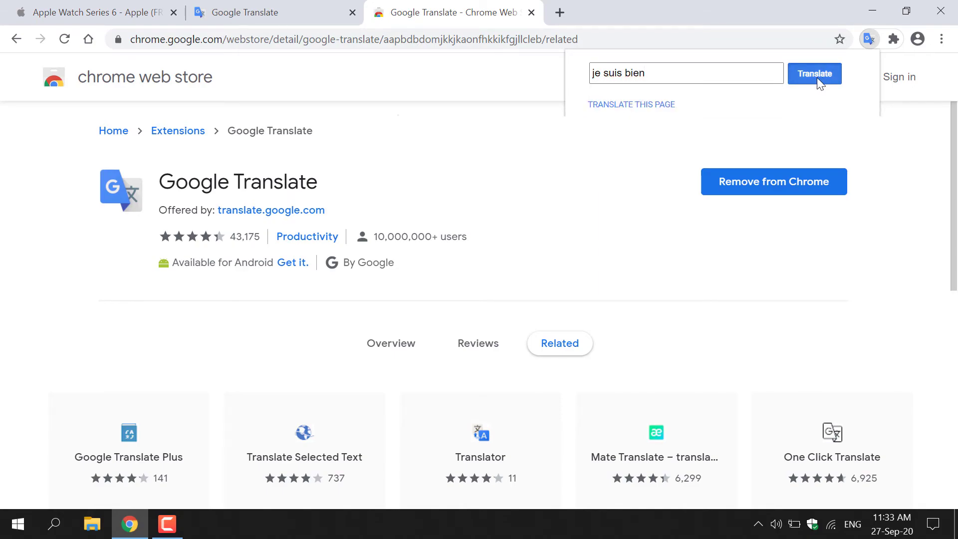